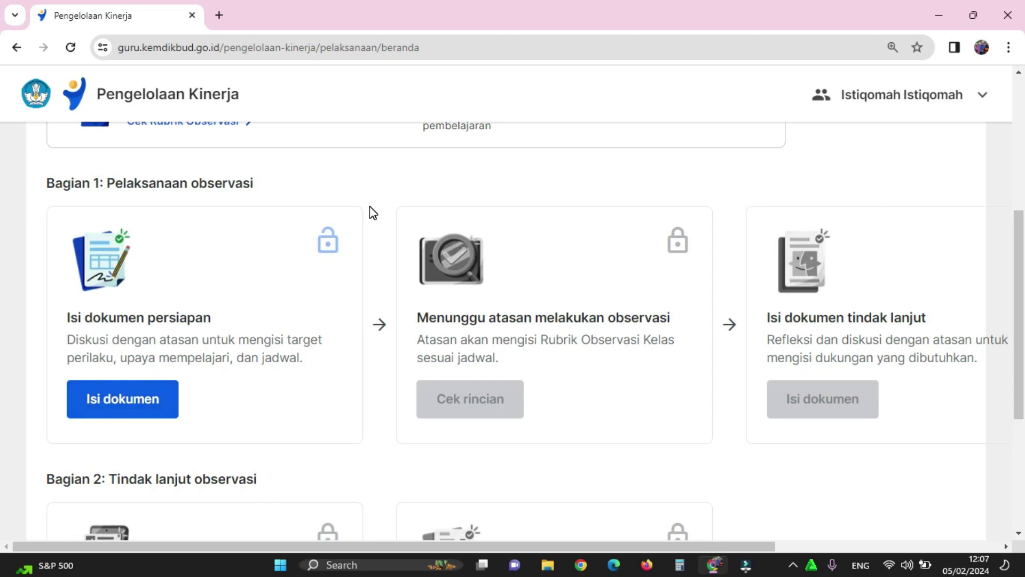
- Open the observation preparation document (Isi dokumen persiapan) and select all three Target Perilaku options
click(119, 410)
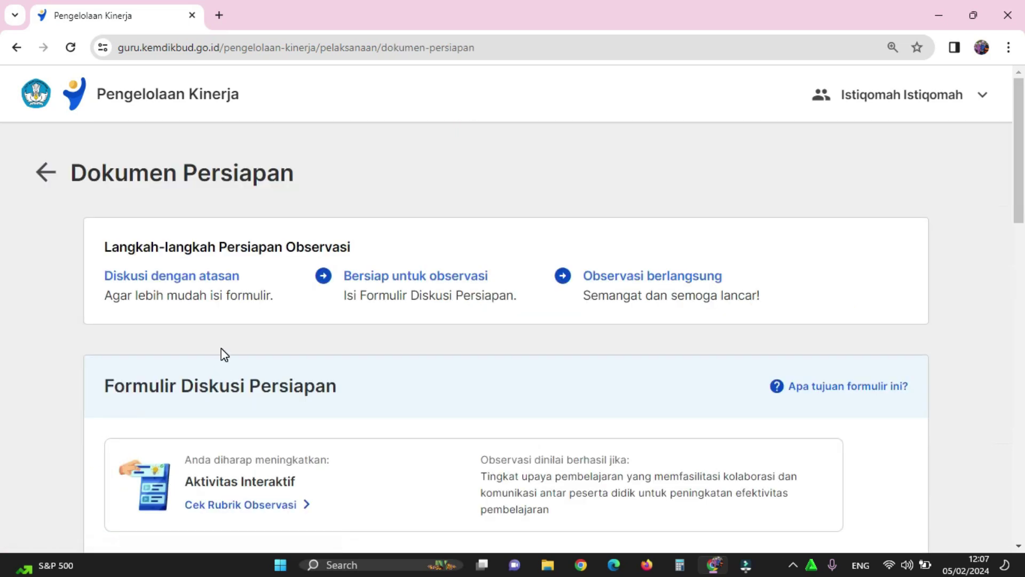
scroll(224, 353, down, 8)
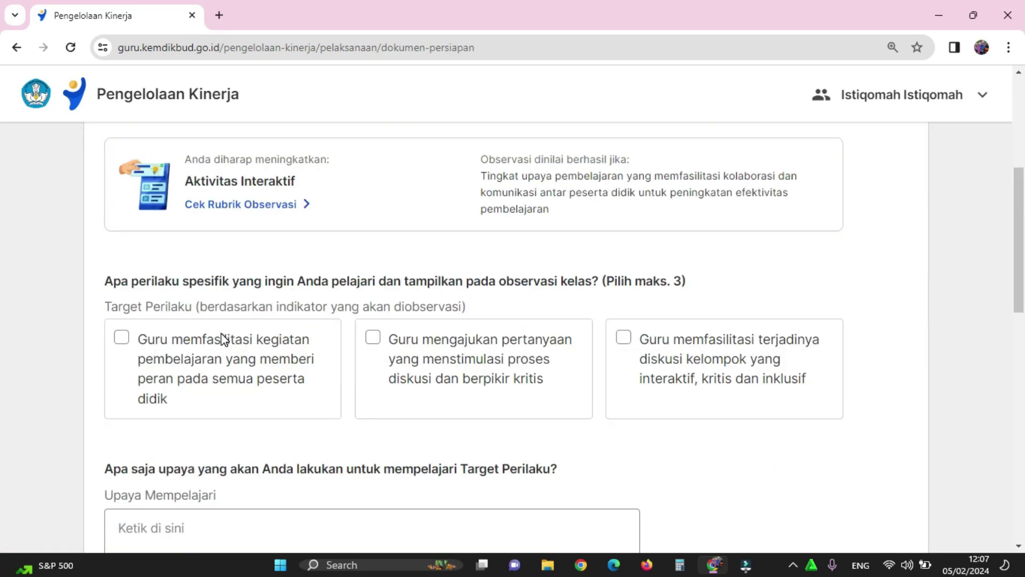
scroll(225, 336, up, 1)
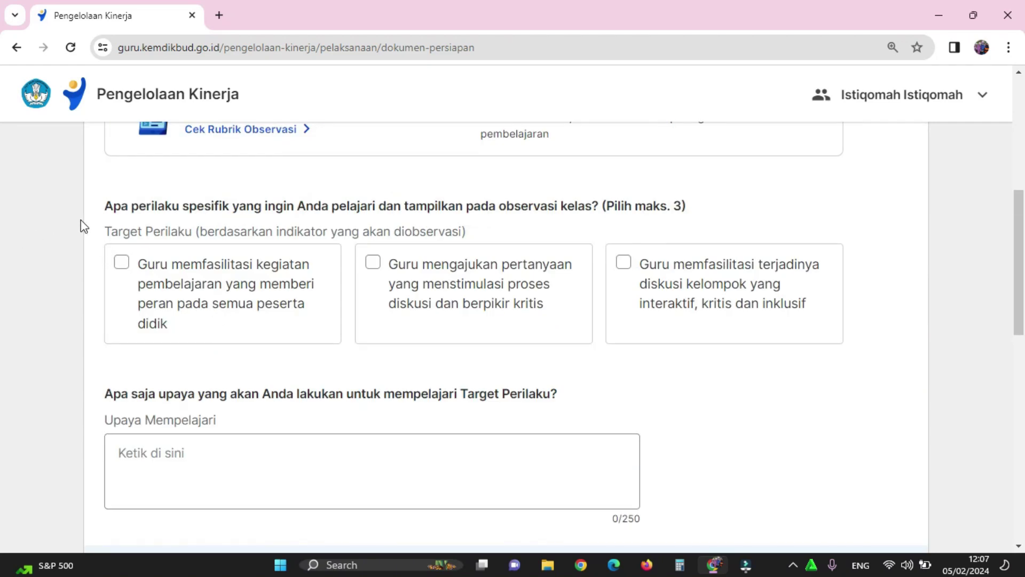
scroll(255, 200, up, 2)
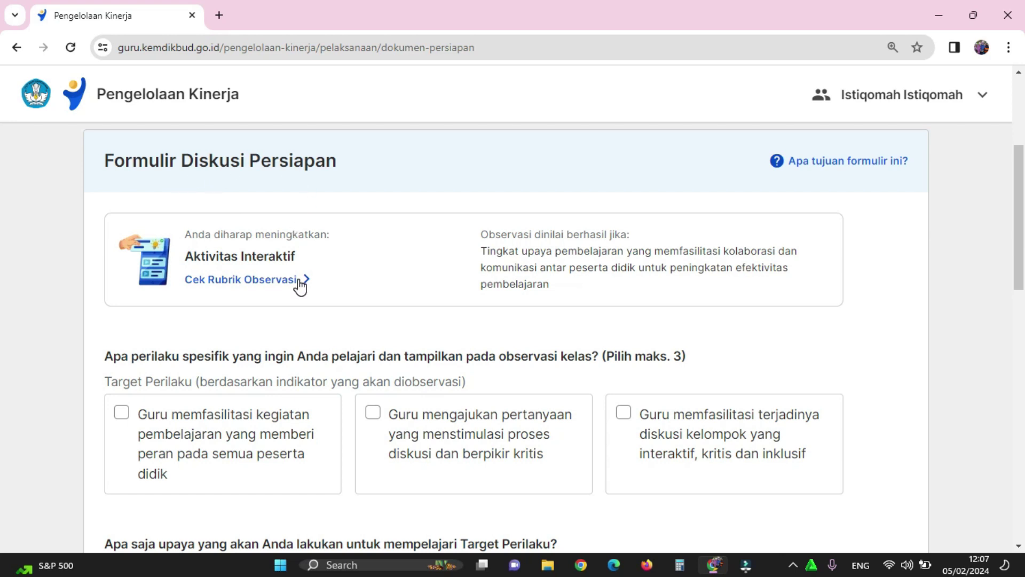
scroll(298, 283, down, 2)
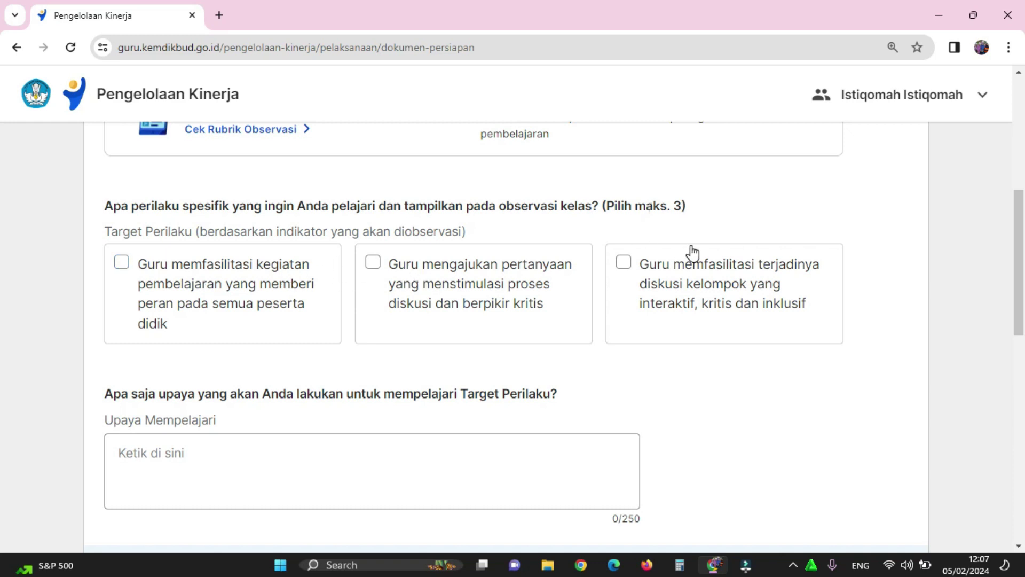
click(121, 262)
click(373, 262)
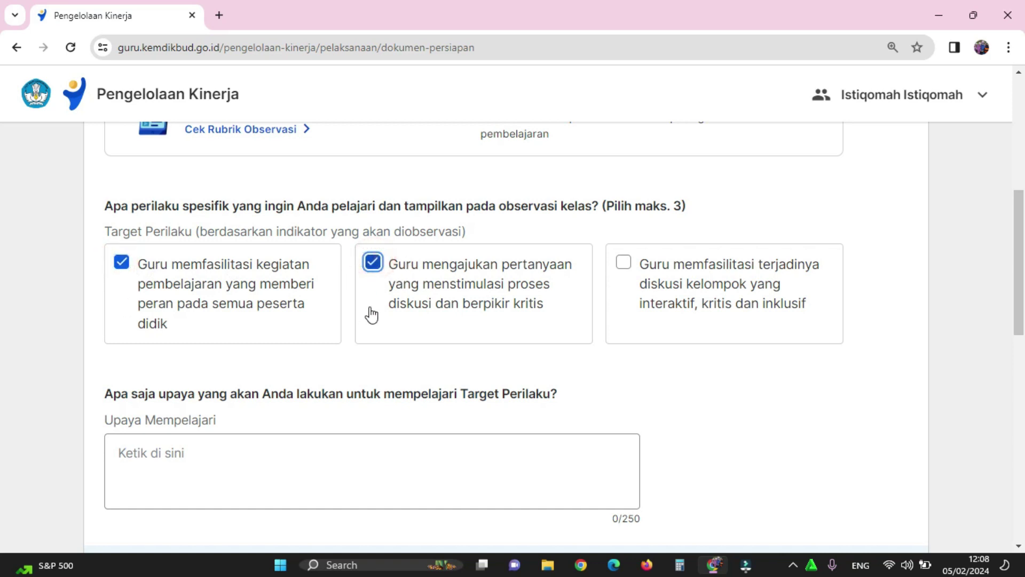
click(623, 265)
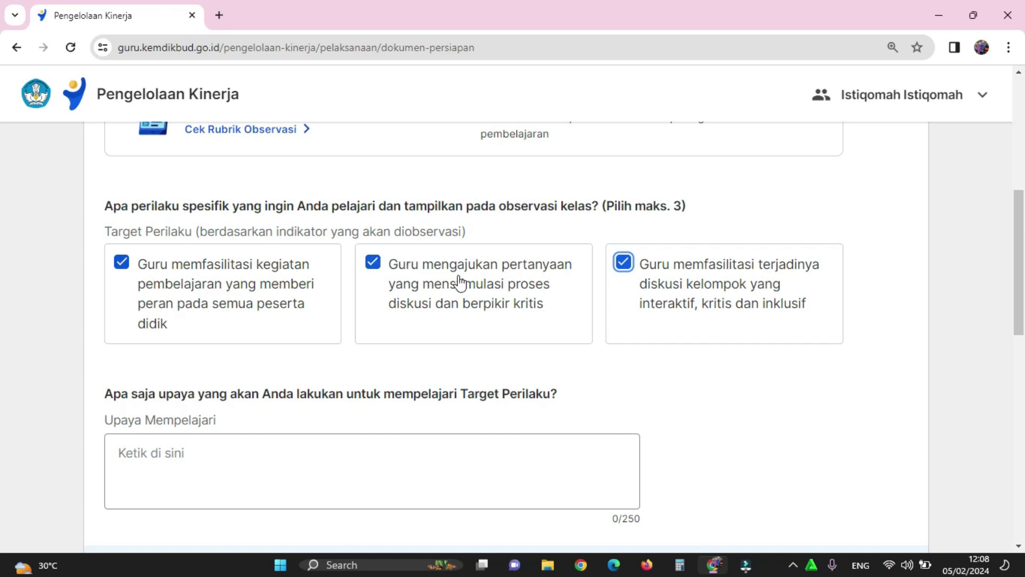
- Fill Upaya Mempelajari with two lines: "belajar dari media sosial" and "diskusi dengan teman sejawat"
scroll(542, 328, down, 1)
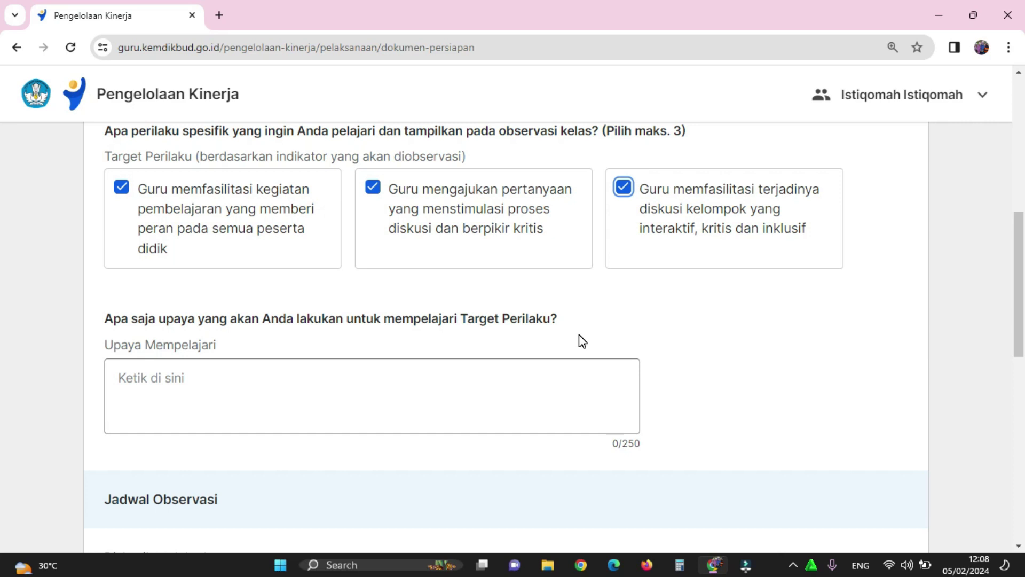
click(152, 380)
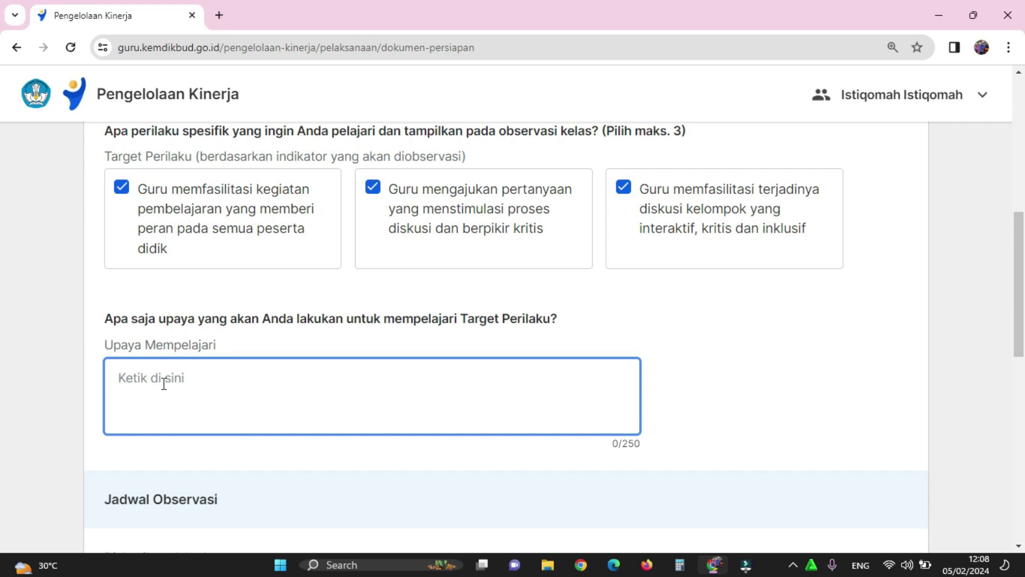
text(belajar dari me)
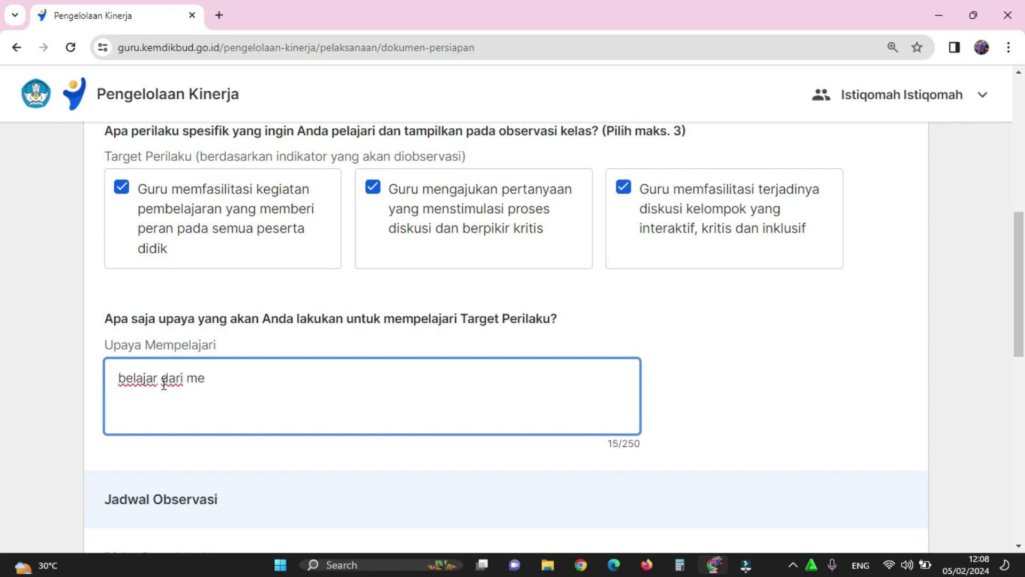
text(sia sosial)
key(Return)
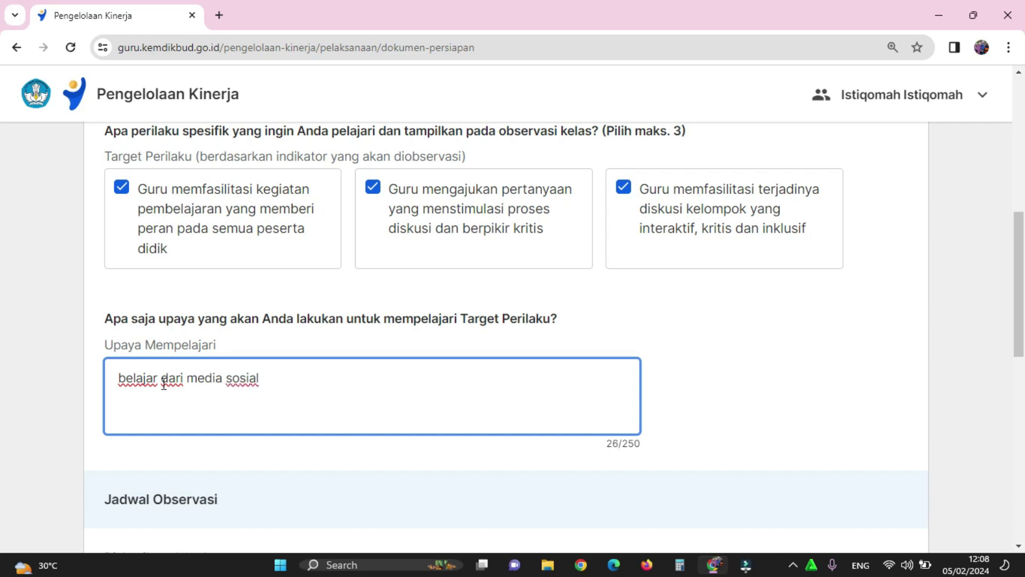
text(diskusi dengan)
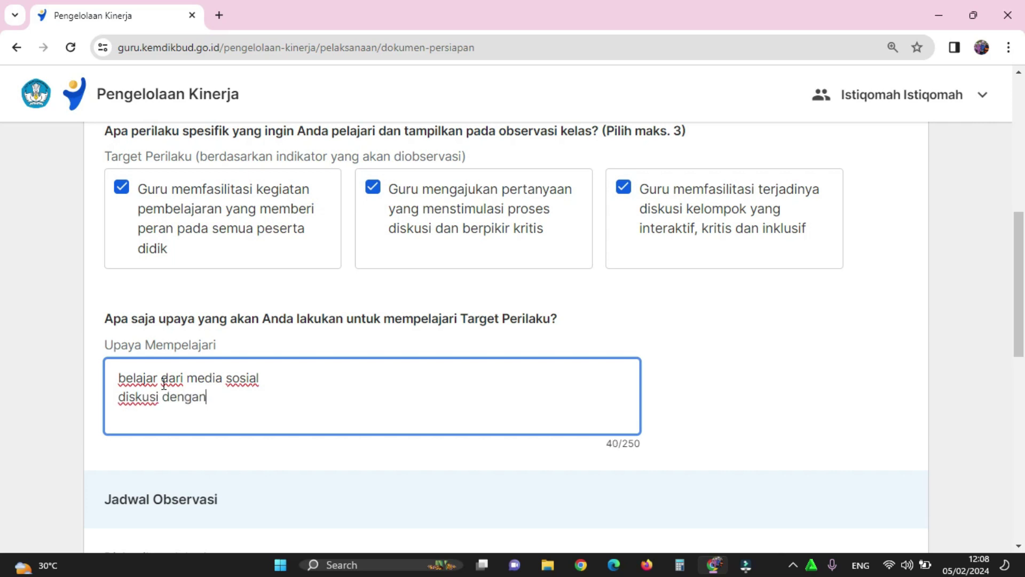
text( teman sejawat)
key(Return)
- Add a third line to Upaya Mempelajari: "ikut seminar-eminar yang membahs tentang aktifitas interaktif"
text(ikut)
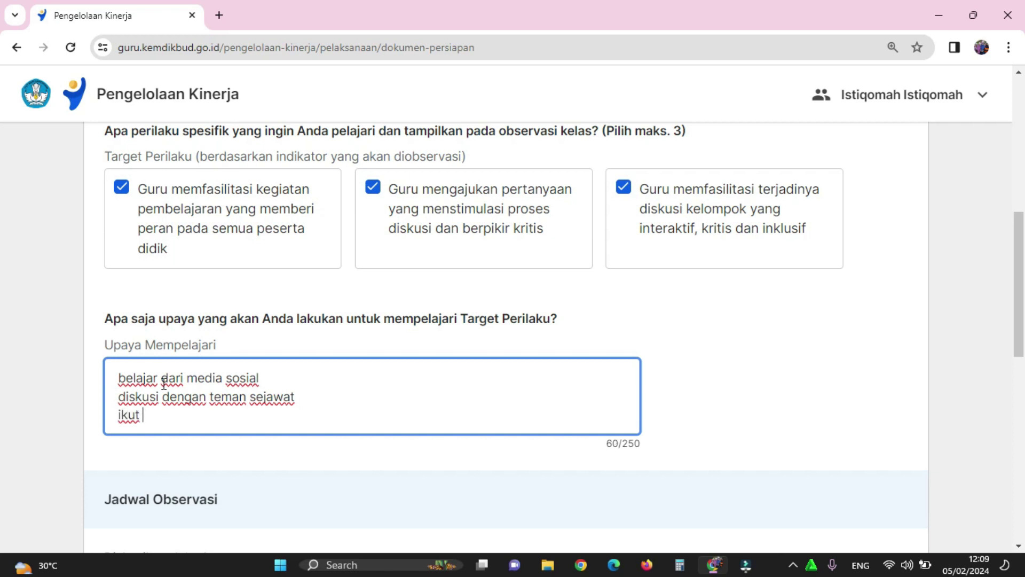
text( seminar-eminar yang membah)
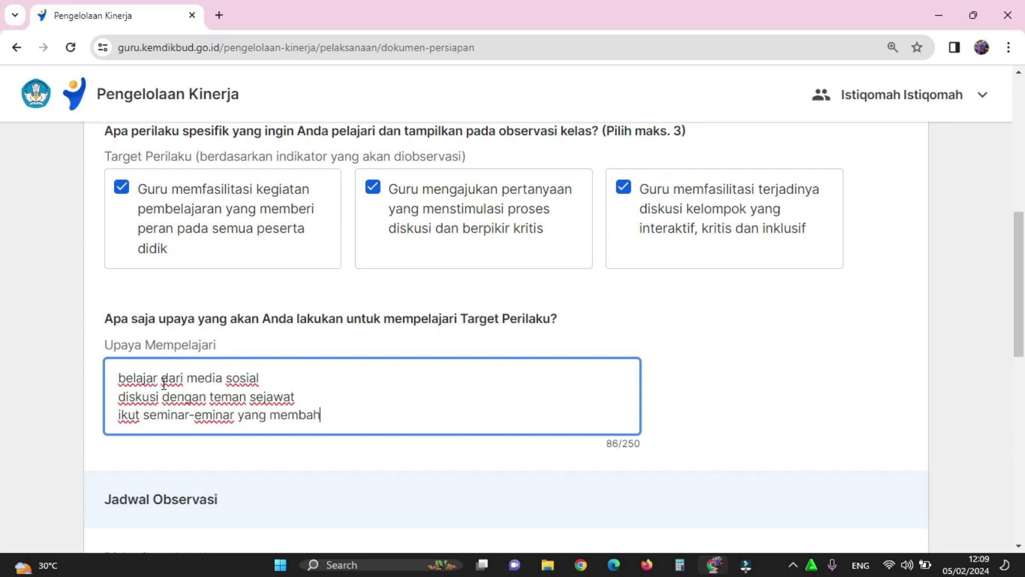
text(s tentang ak)
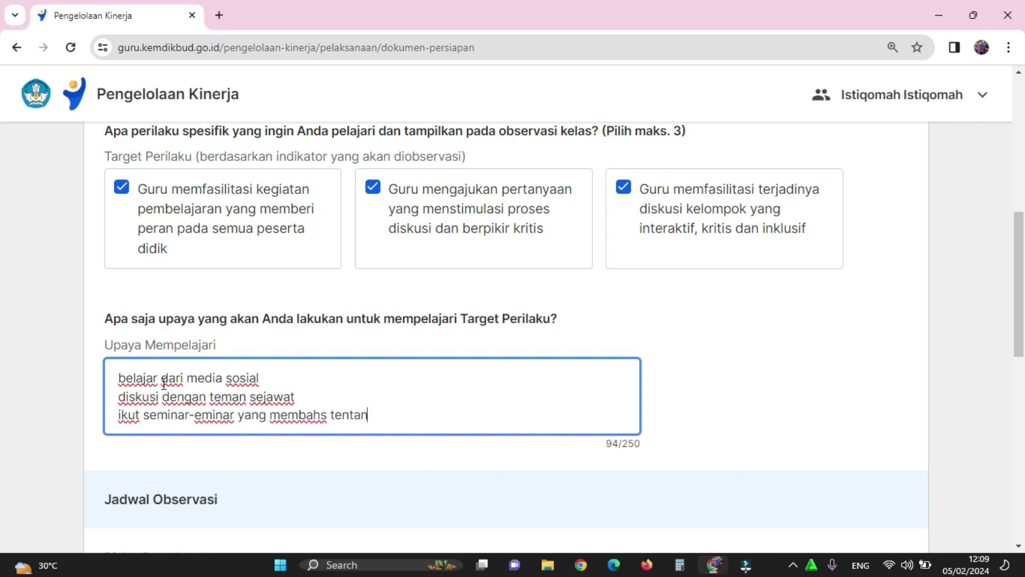
scroll(396, 348, down, 1)
text(tifita)
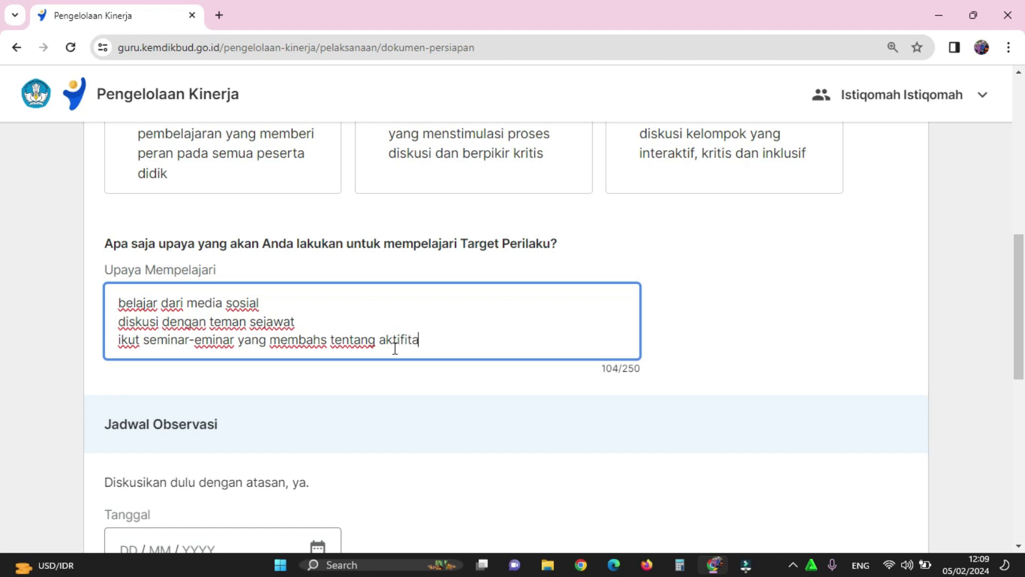
text(s interaktif)
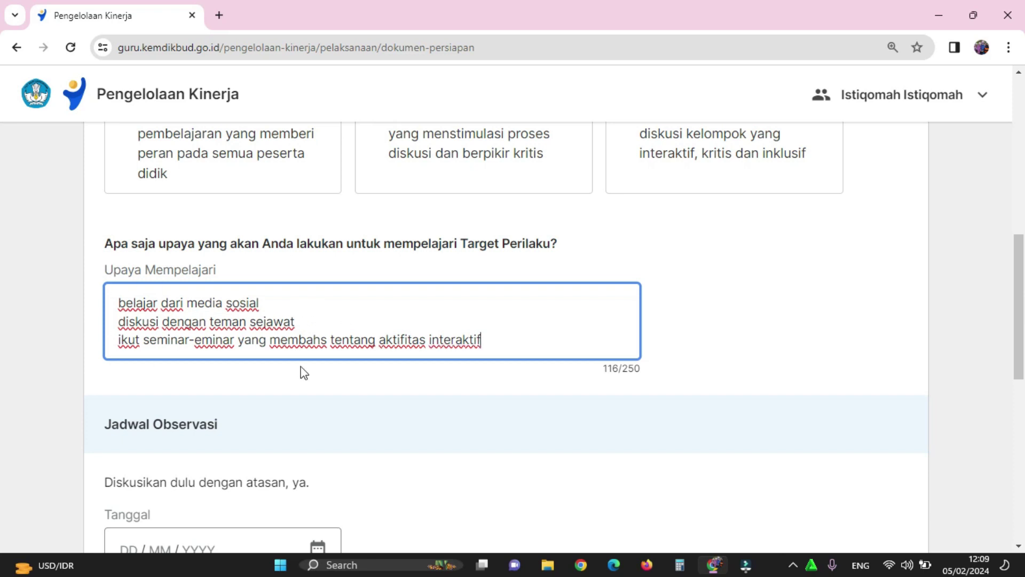
- Set the observation date in Jadwal Observasi to 18 March 2024
scroll(254, 352, down, 2)
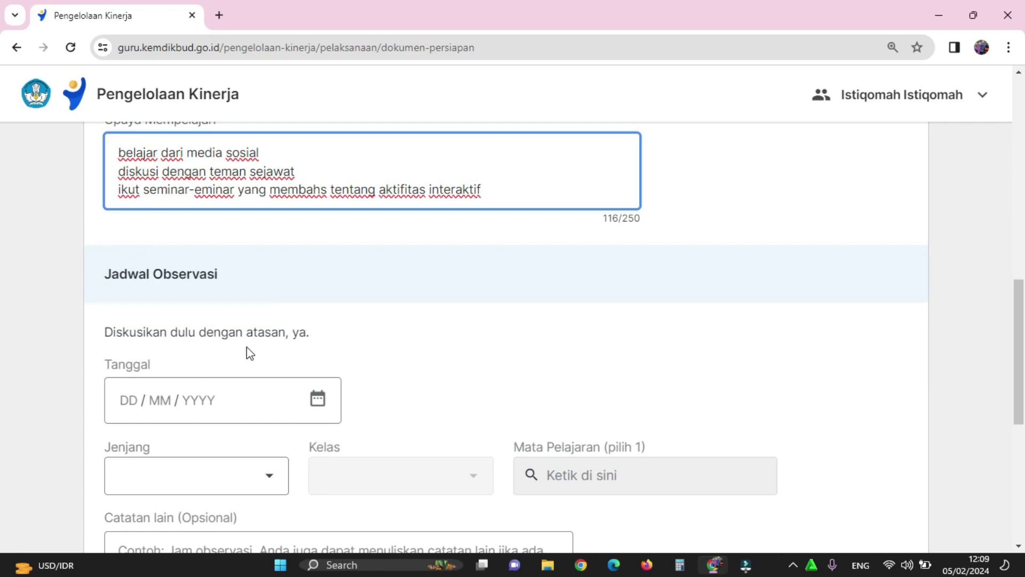
scroll(249, 347, down, 1)
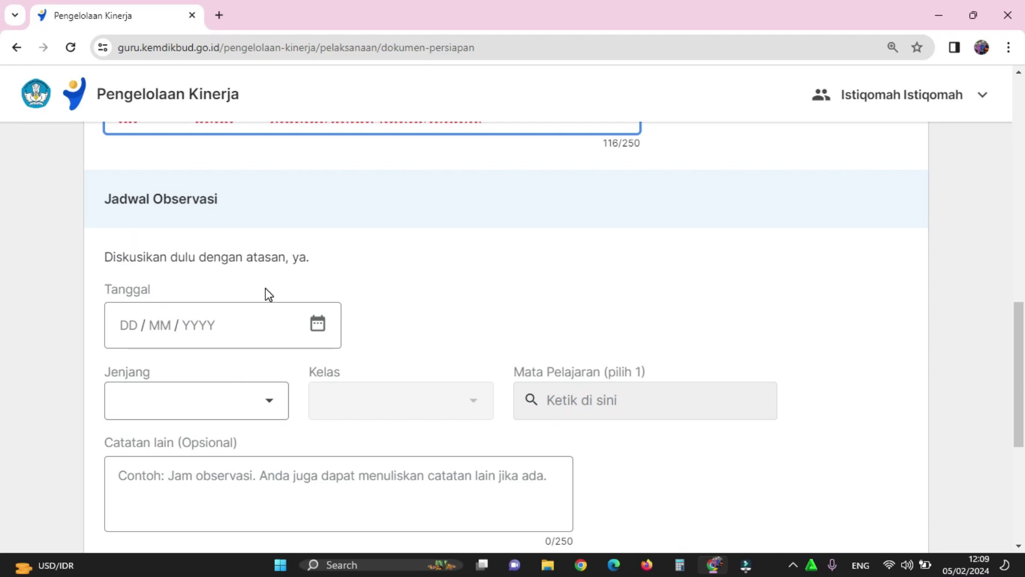
click(319, 339)
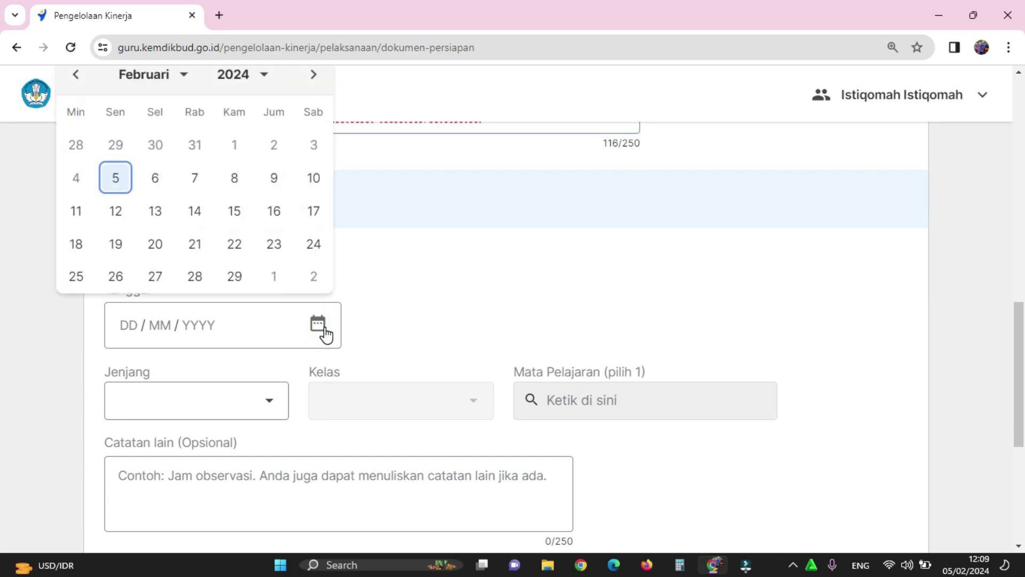
click(315, 77)
click(315, 77)
scroll(200, 140, up, 5)
scroll(157, 332, down, 3)
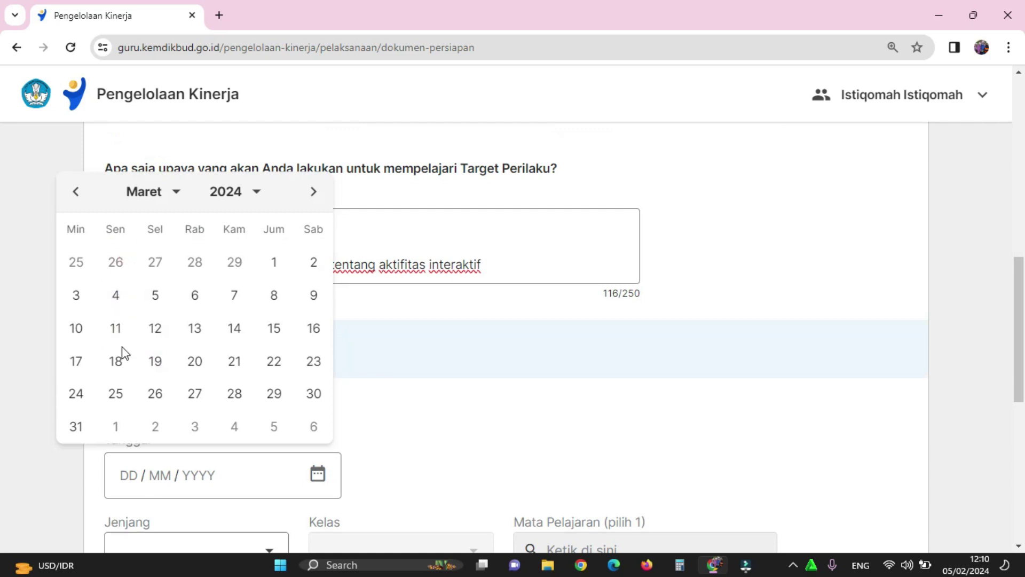
click(123, 373)
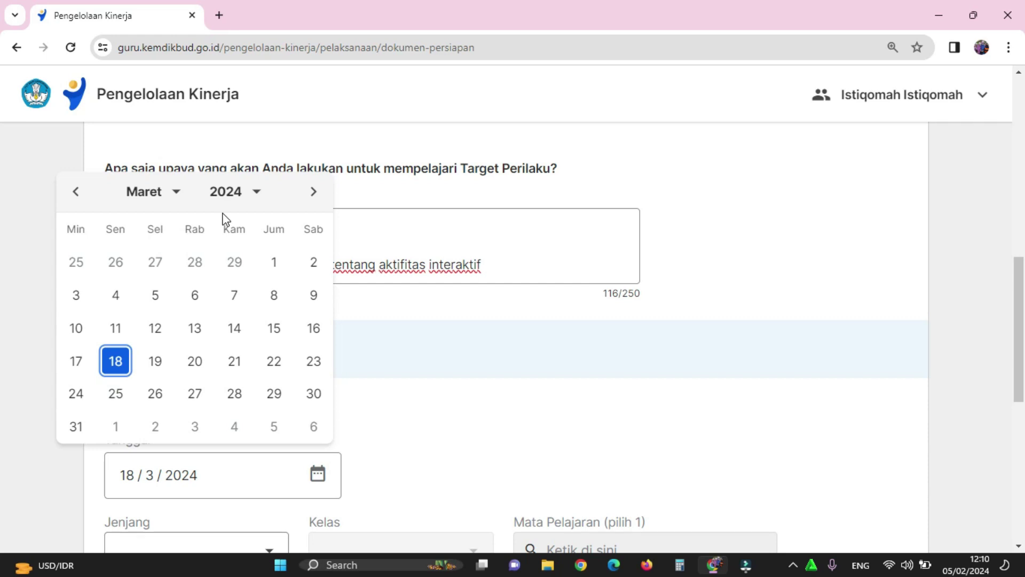
click(321, 482)
- Set the observation's Jenjang to SD and its Kelas to Kelas 2
scroll(312, 465, down, 5)
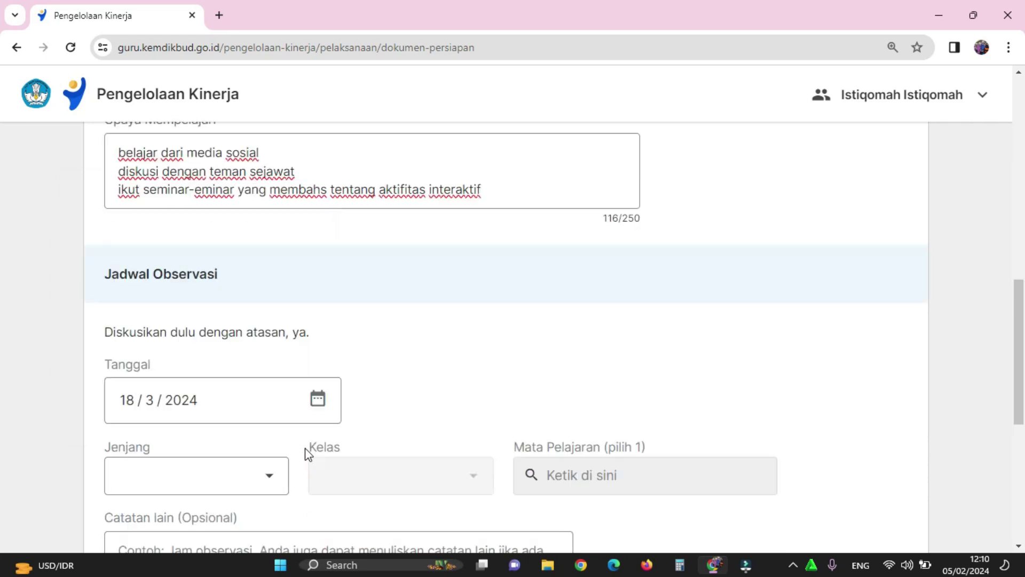
click(270, 257)
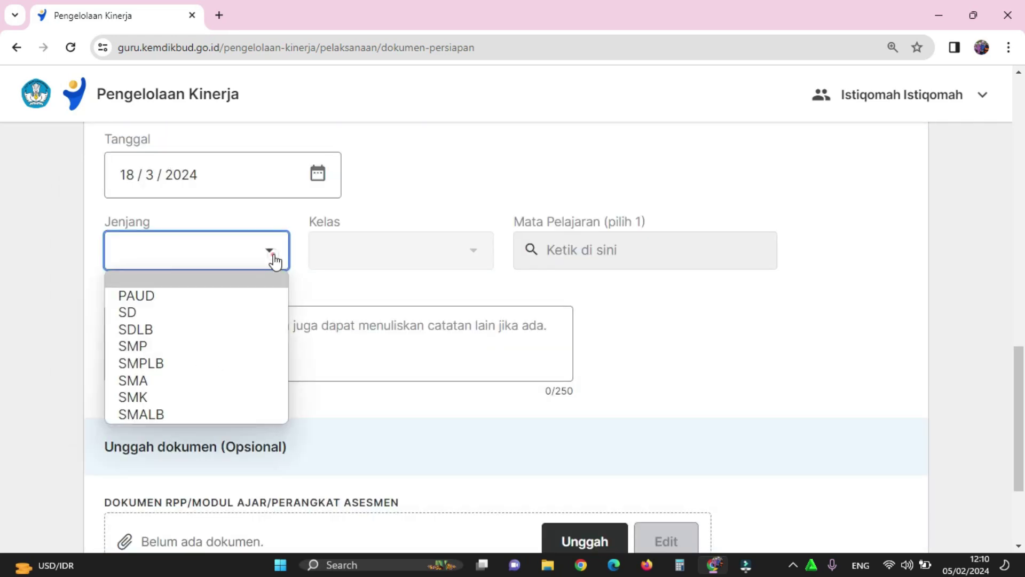
click(130, 313)
click(477, 254)
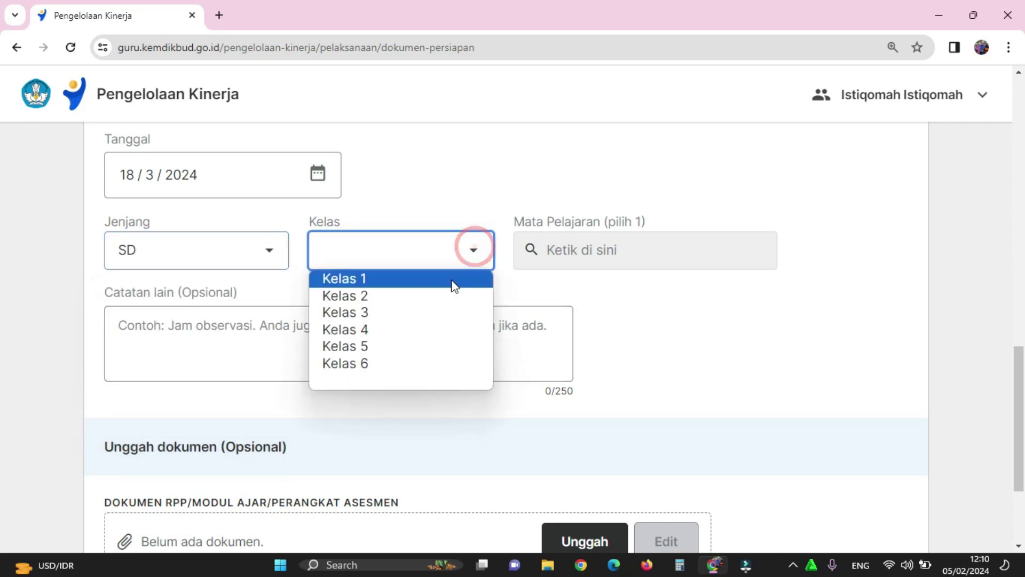
click(407, 302)
- Search the subjects for "Pendidikan Aga" and choose Pendidikan Agama Islam dan Budi Pekerti as the Mata Pelajaran
click(593, 256)
text(Pendidik)
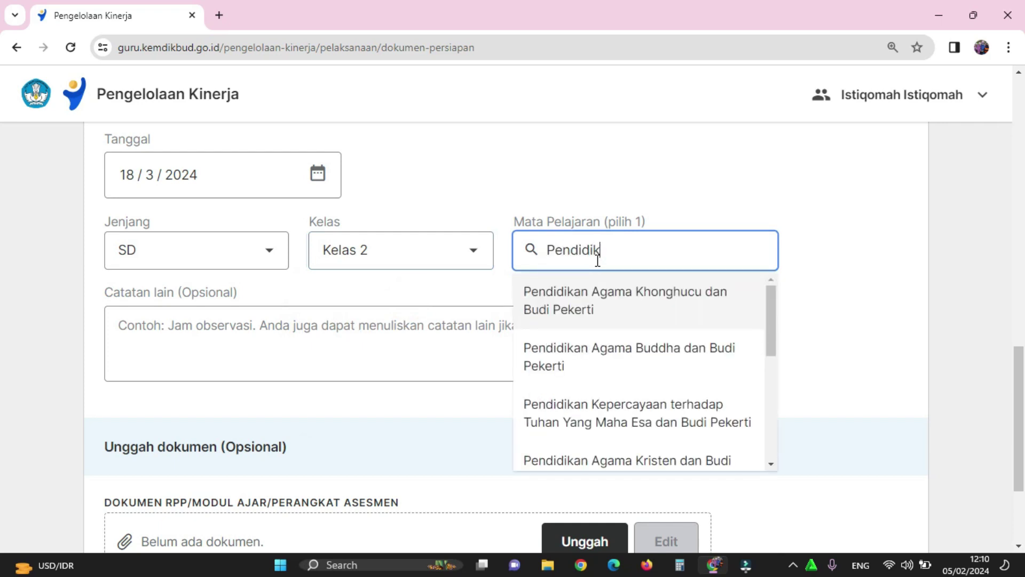
text(an Aga)
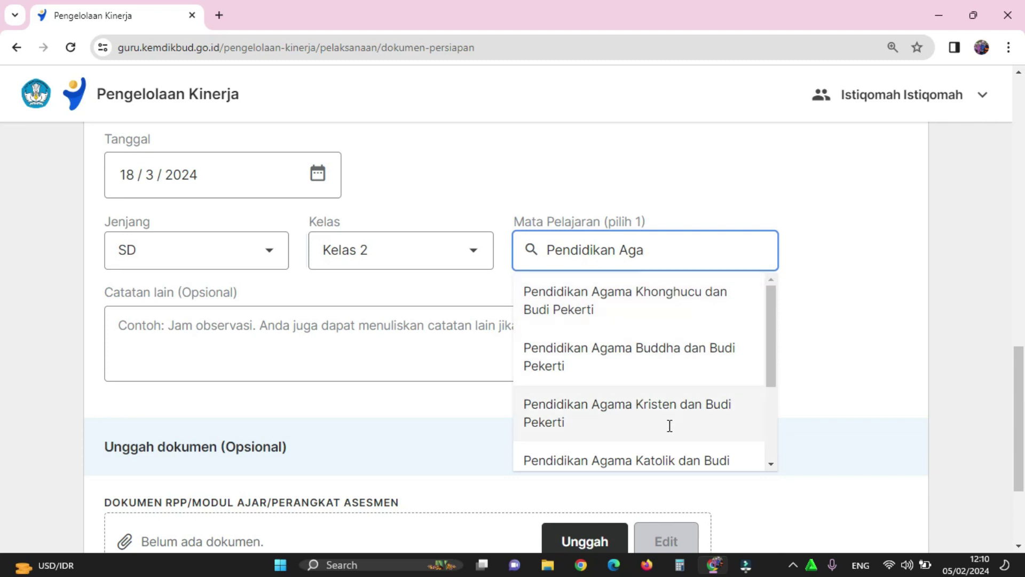
scroll(668, 426, down, 3)
click(658, 441)
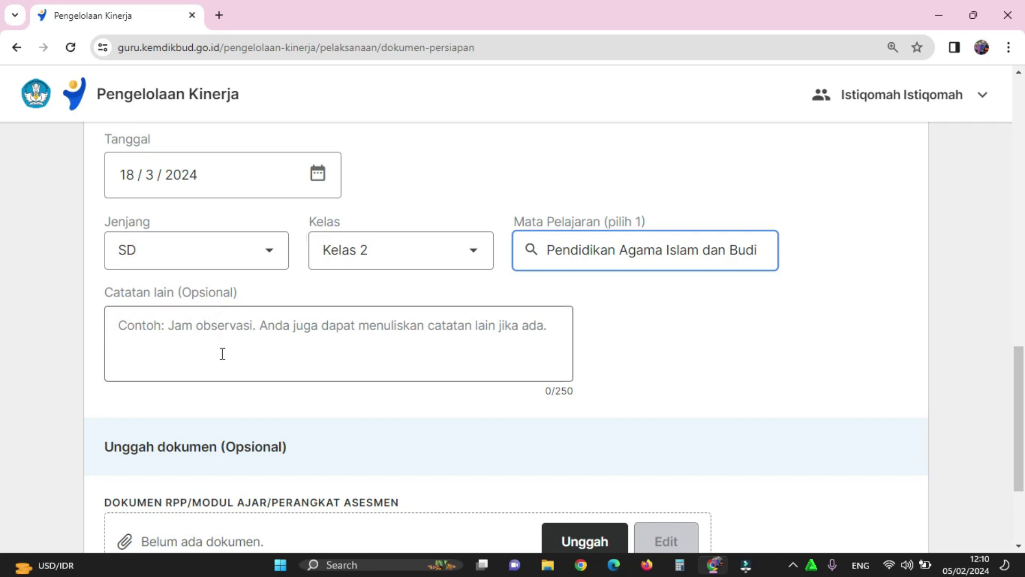
- Enter the observation time "jam 7.40-09.00 WIB" in the optional Catatan lain
click(134, 326)
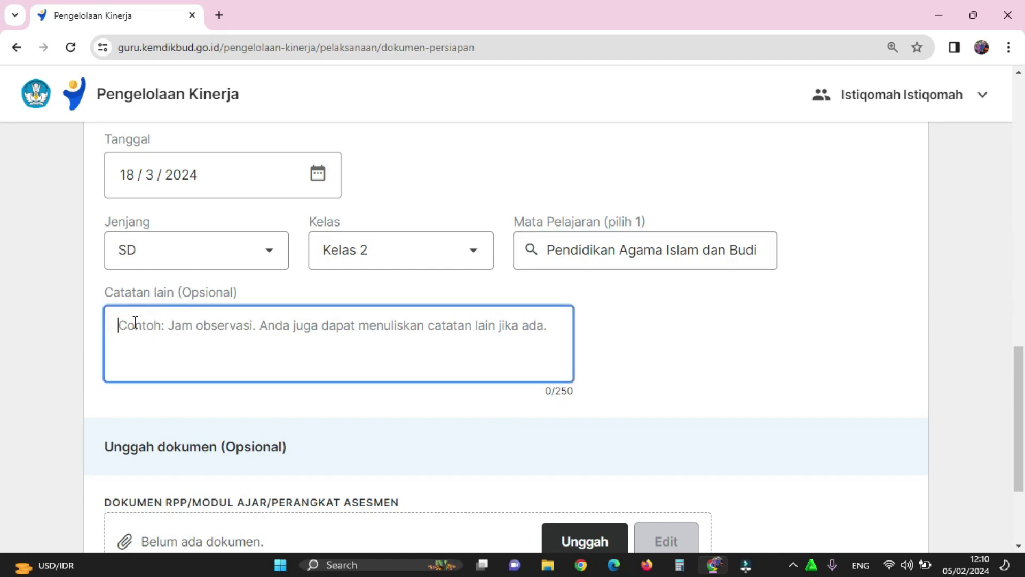
text(jam)
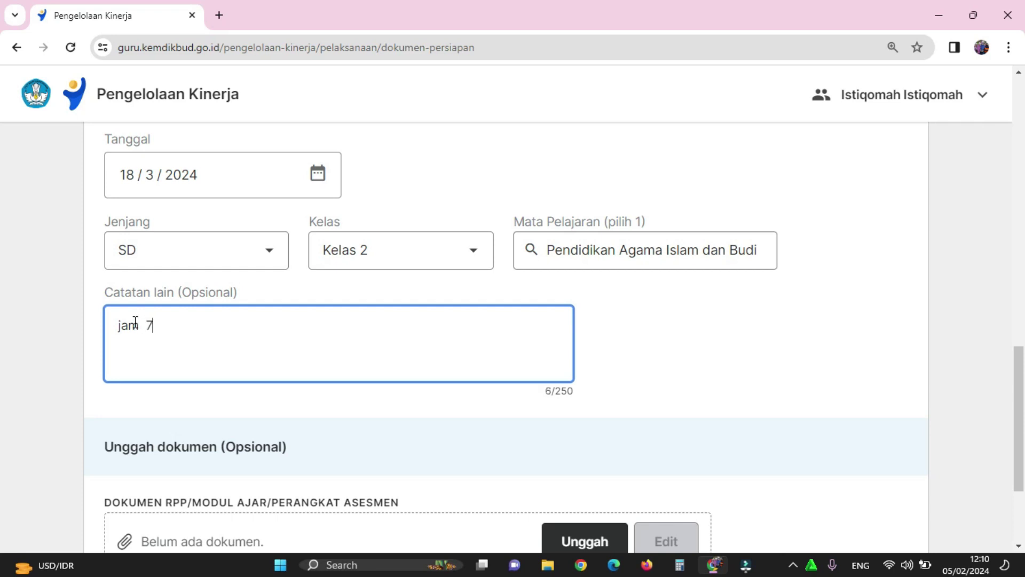
text(7.40-09.00 WIB)
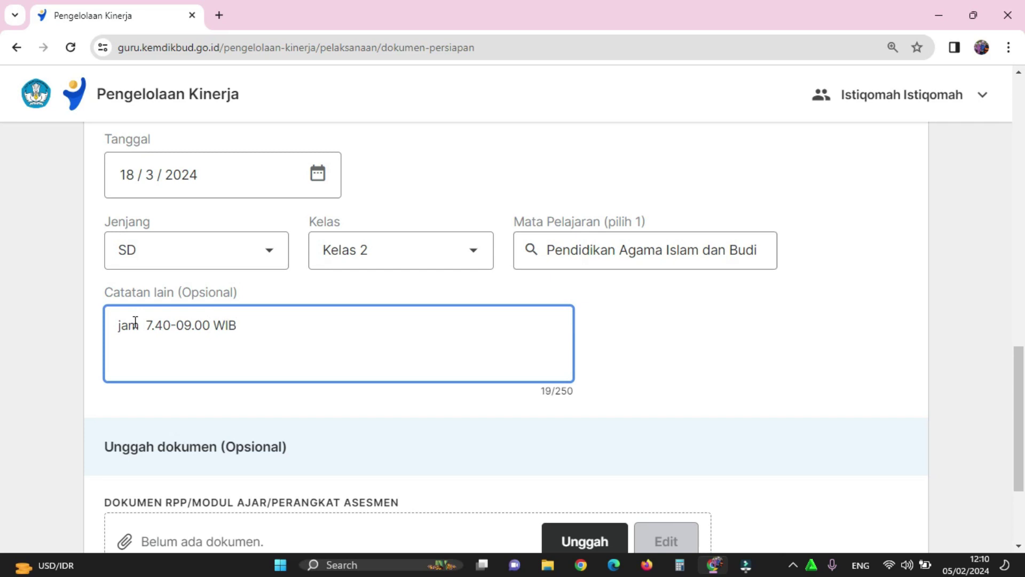
- Upload RPP KELAS 2.pdf from the computer's Downloads folder, previewed with extra large icons, as the Dokumen RPP/Modul Ajar/Perangkat Asesmen
scroll(136, 322, down, 3)
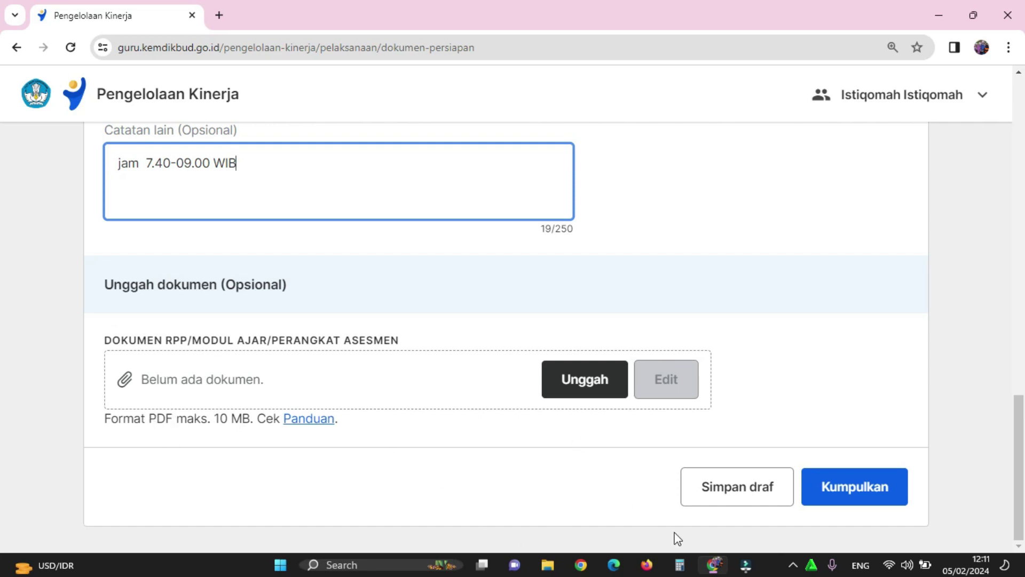
click(590, 380)
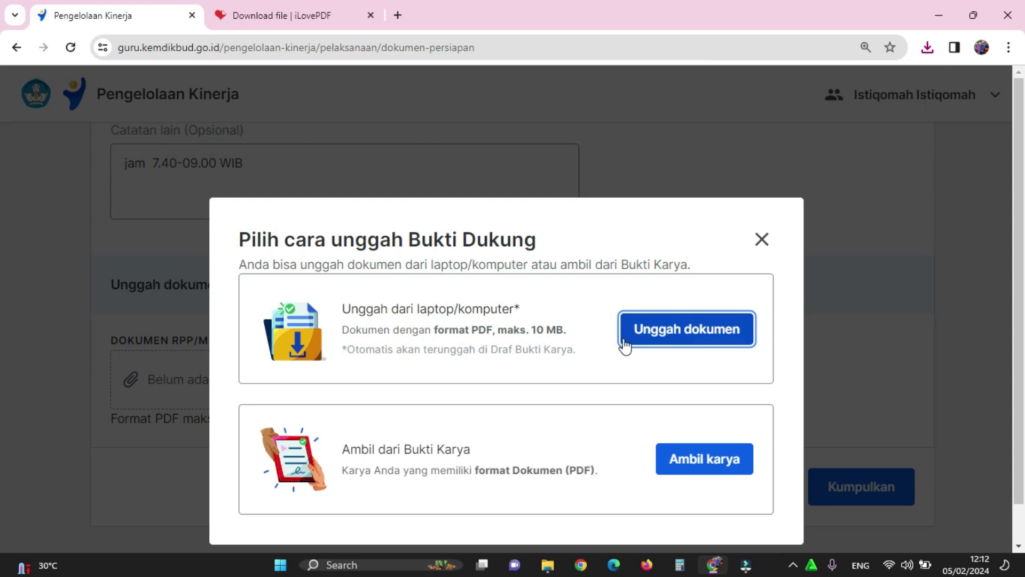
click(682, 338)
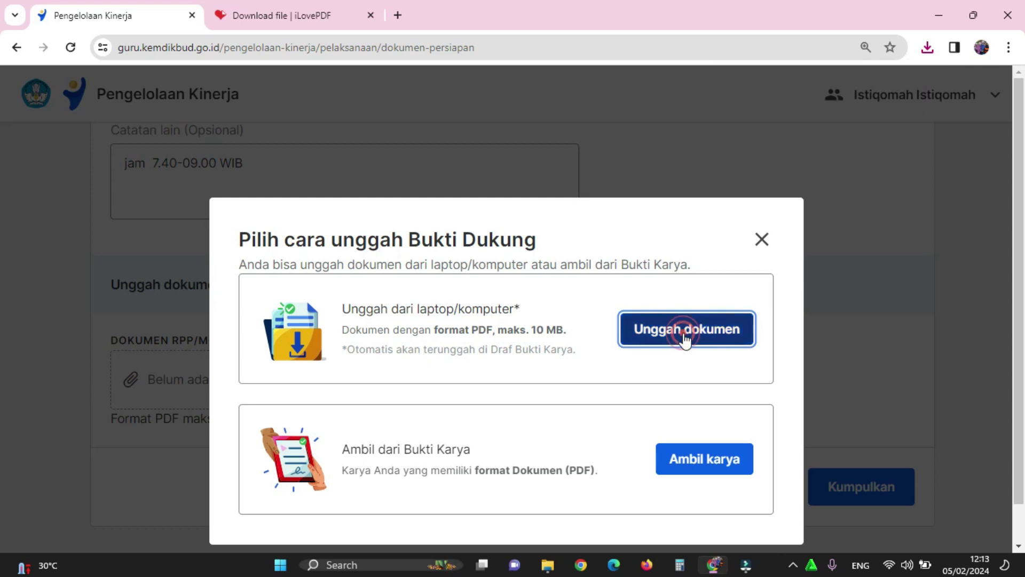
click(61, 139)
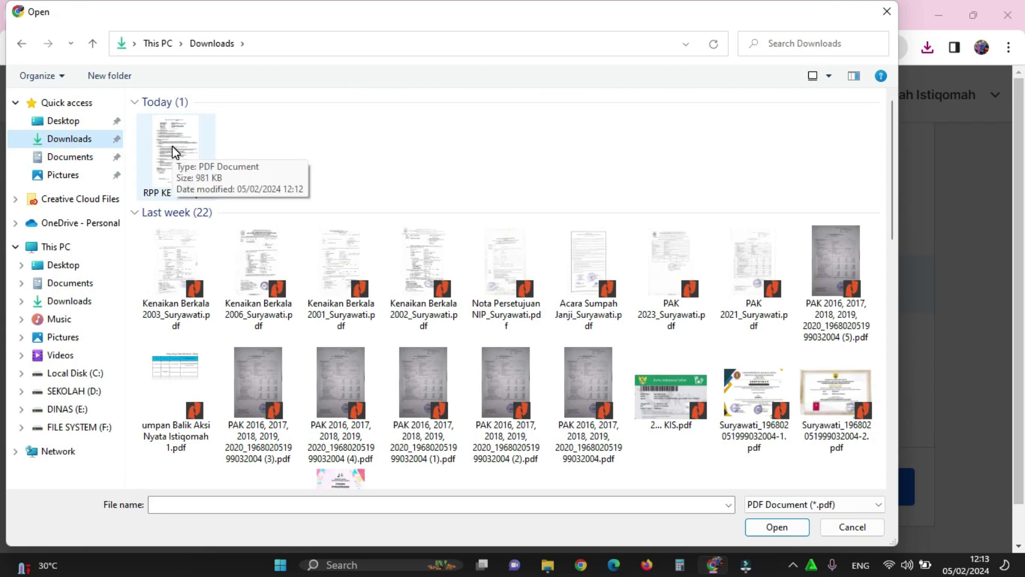
click(833, 77)
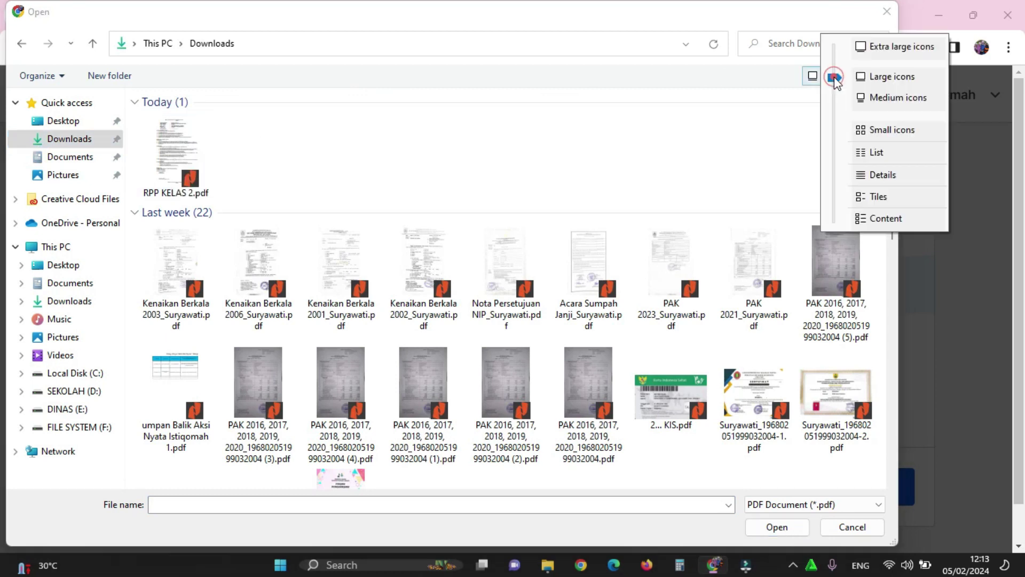
click(888, 47)
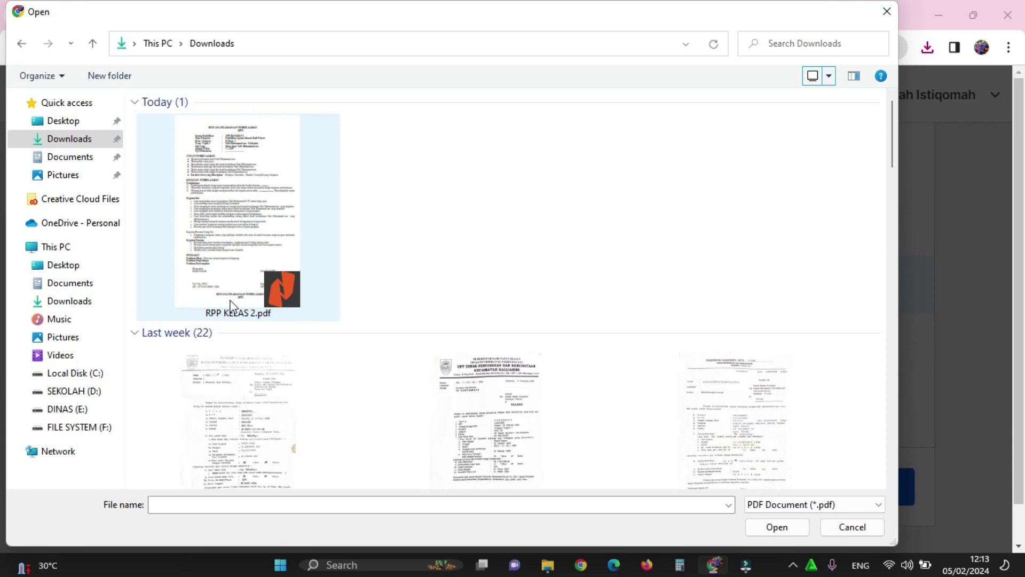
click(244, 269)
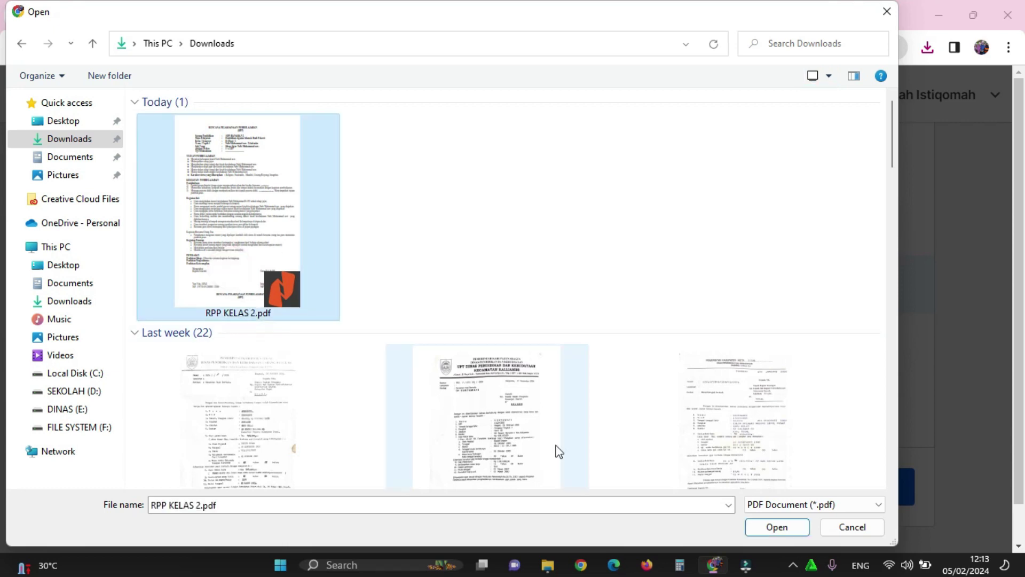
click(780, 529)
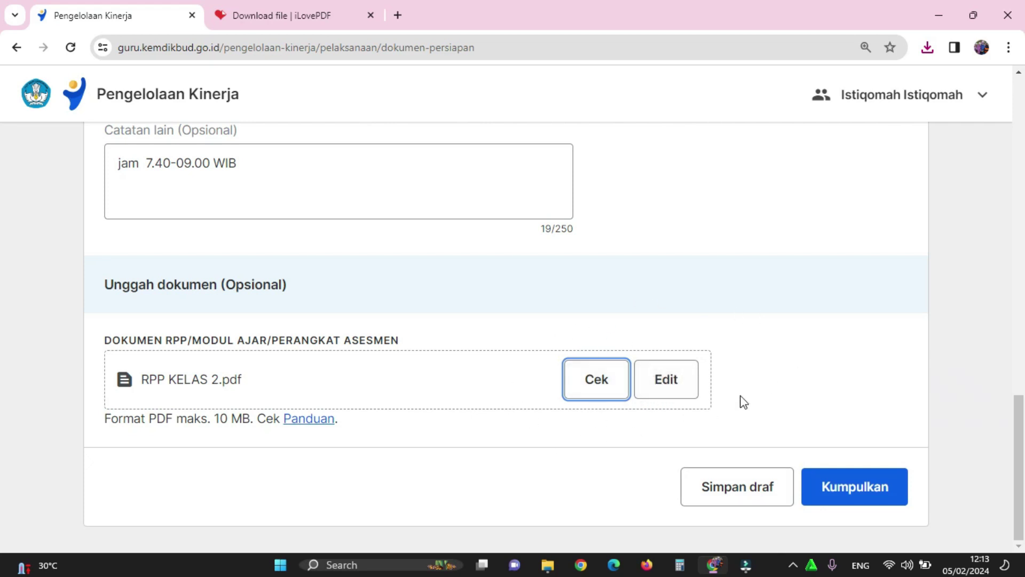
- Review the completed preparation document, save it as a draft and exit the form
scroll(299, 303, up, 8)
scroll(304, 267, up, 8)
scroll(309, 283, down, 16)
click(724, 505)
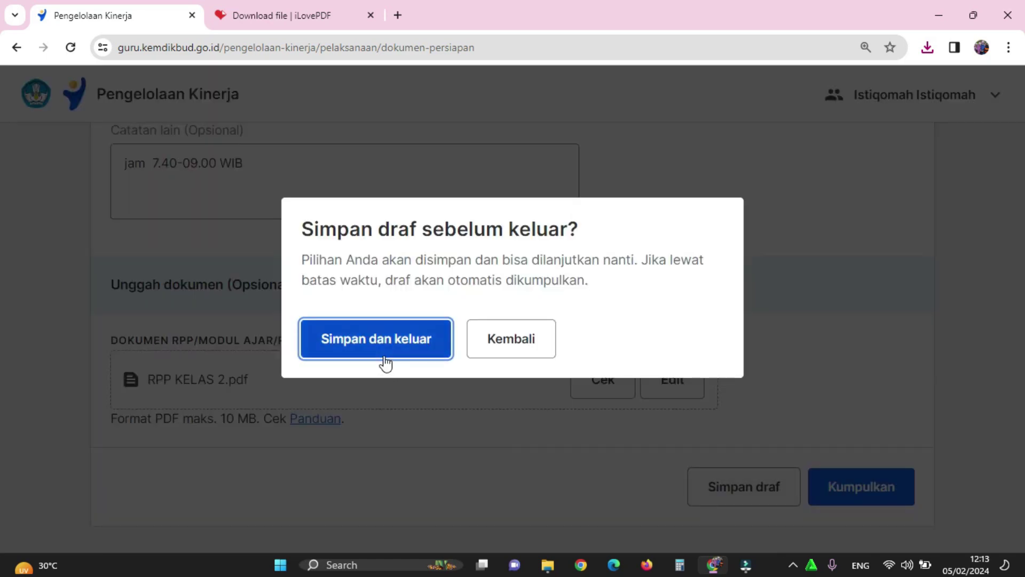
click(386, 362)
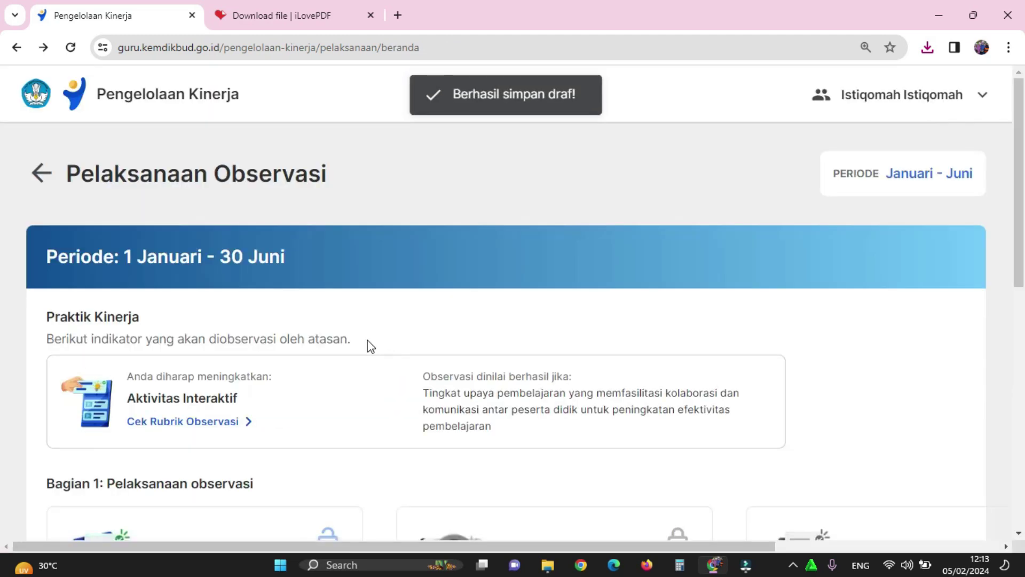
- Examine the observation stages in Bagian 1 and Bagian 2 of Pelaksanaan Observasi, and return to the Pelaksanaan Kinerja overview
scroll(362, 343, down, 5)
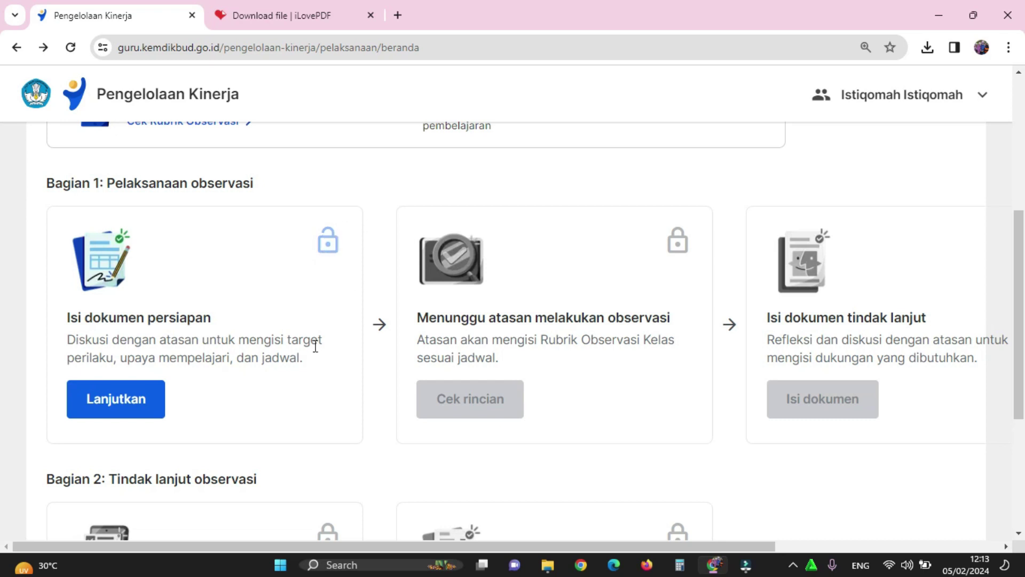
scroll(314, 342, down, 5)
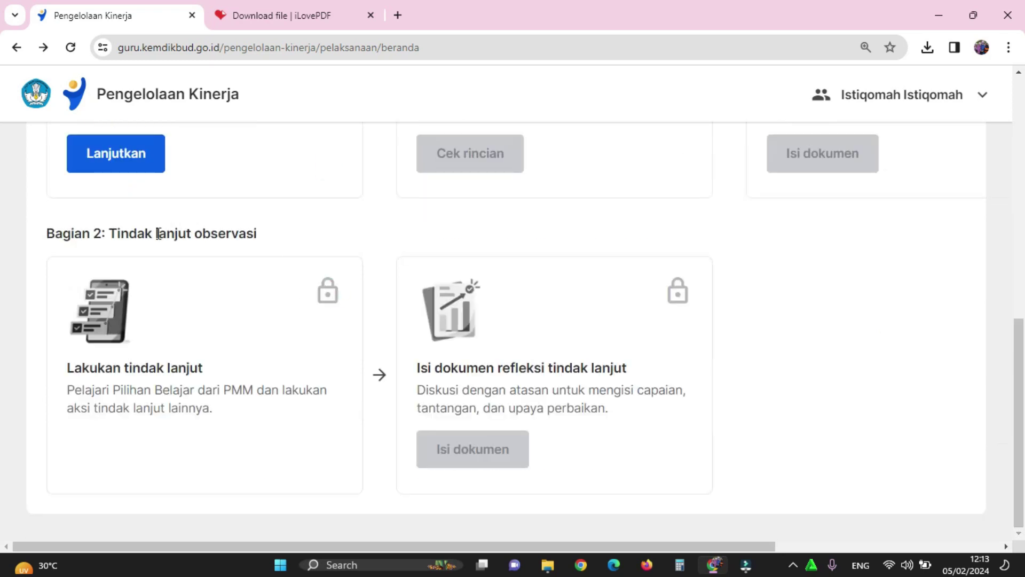
scroll(251, 268, up, 6)
scroll(252, 268, down, 3)
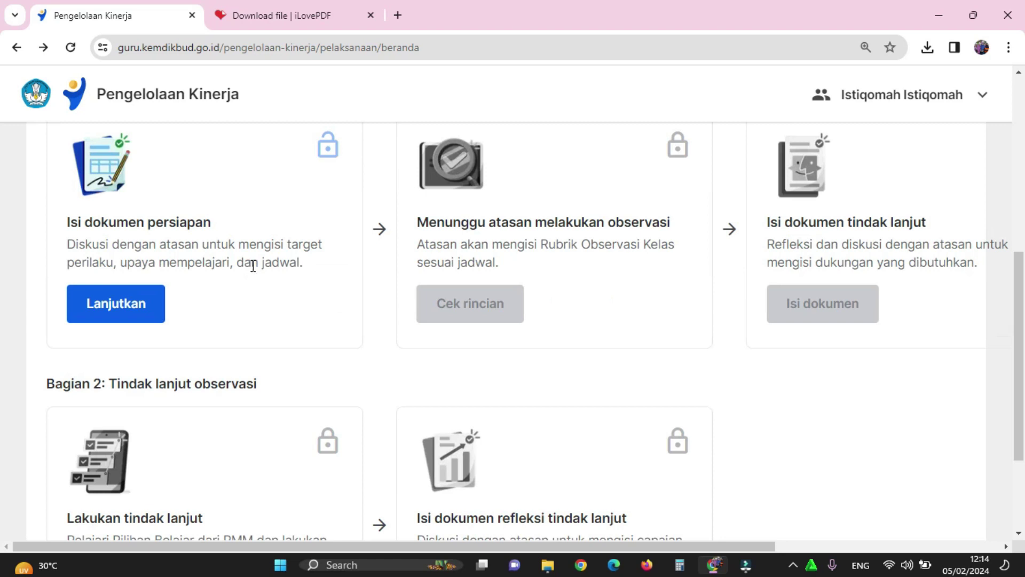
scroll(133, 320, down, 1)
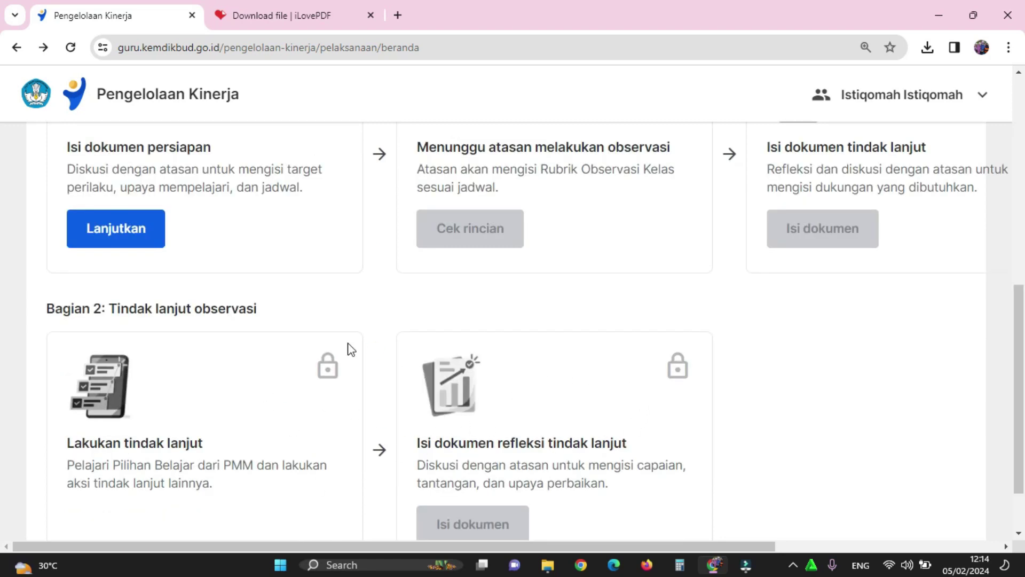
scroll(540, 263, up, 2)
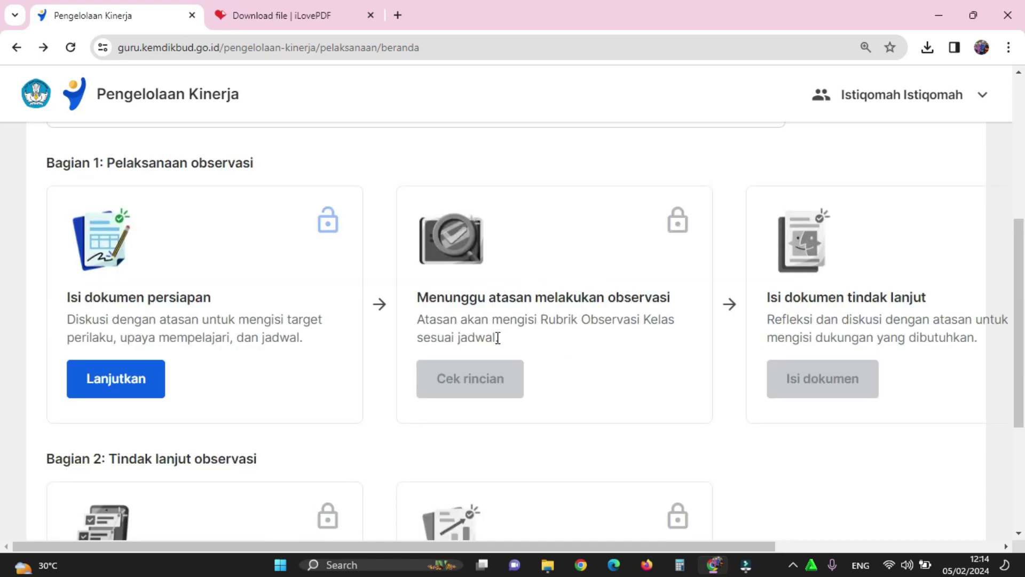
scroll(898, 297, down, 2)
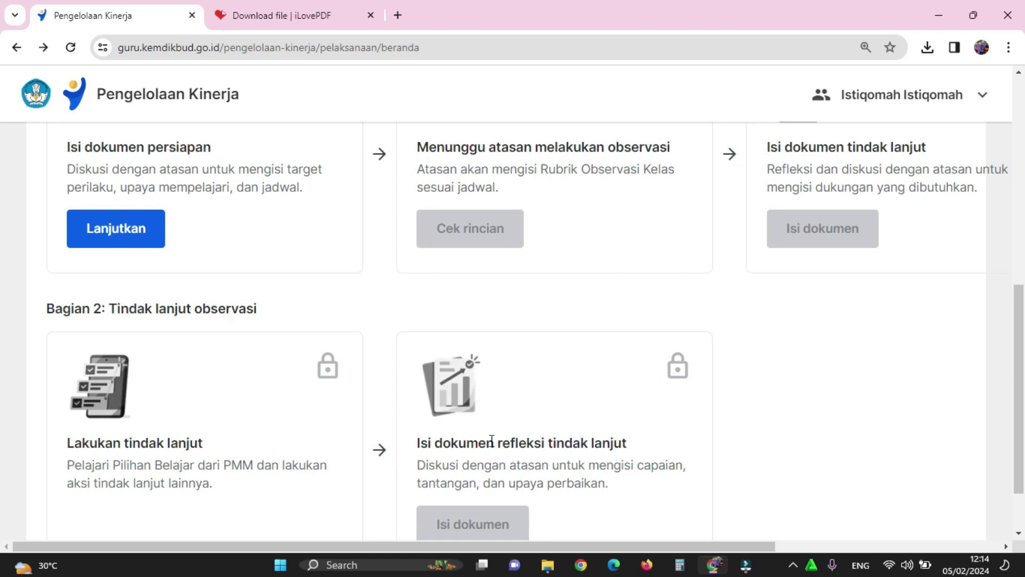
scroll(267, 362, up, 3)
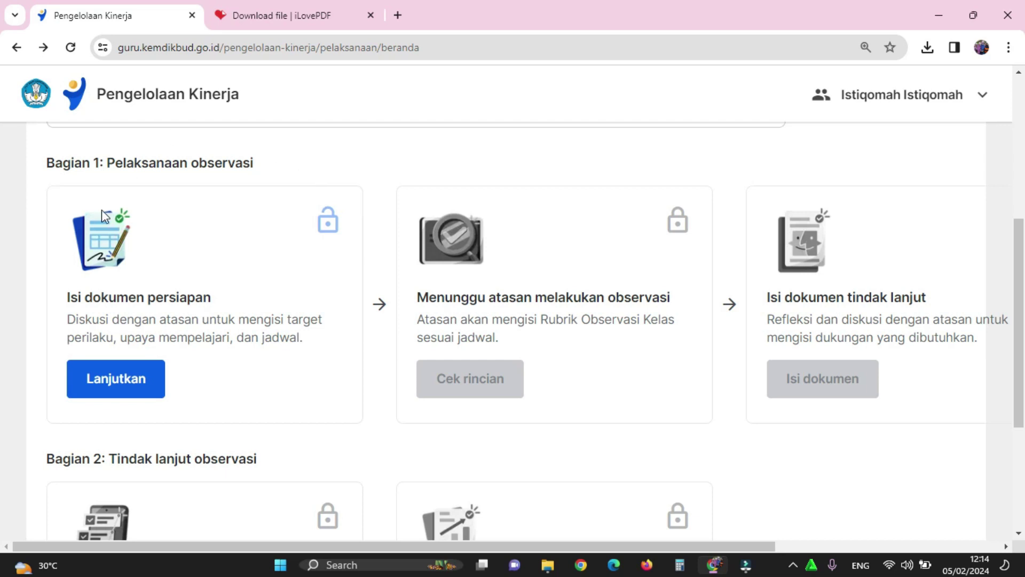
key(alt+Left)
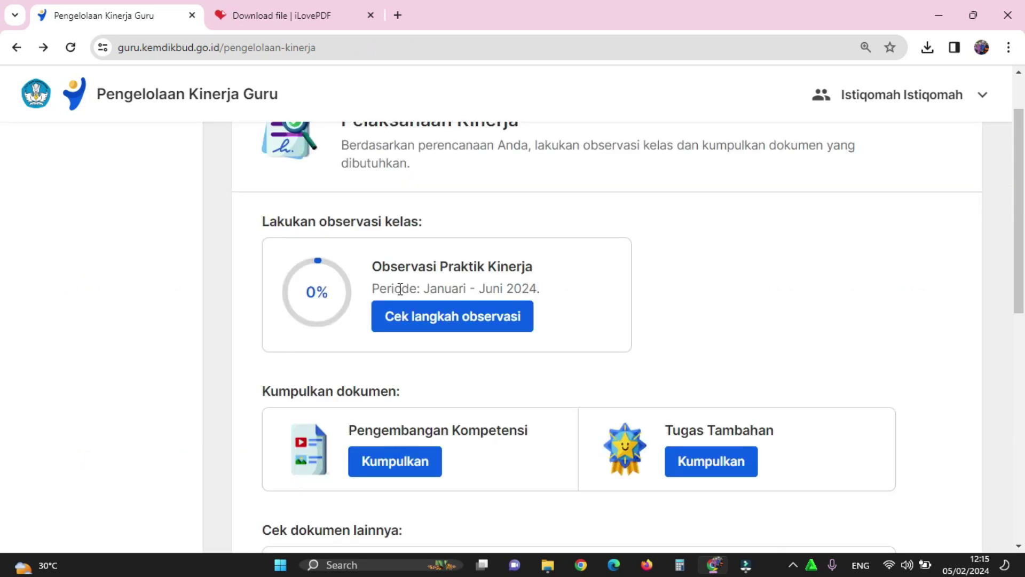